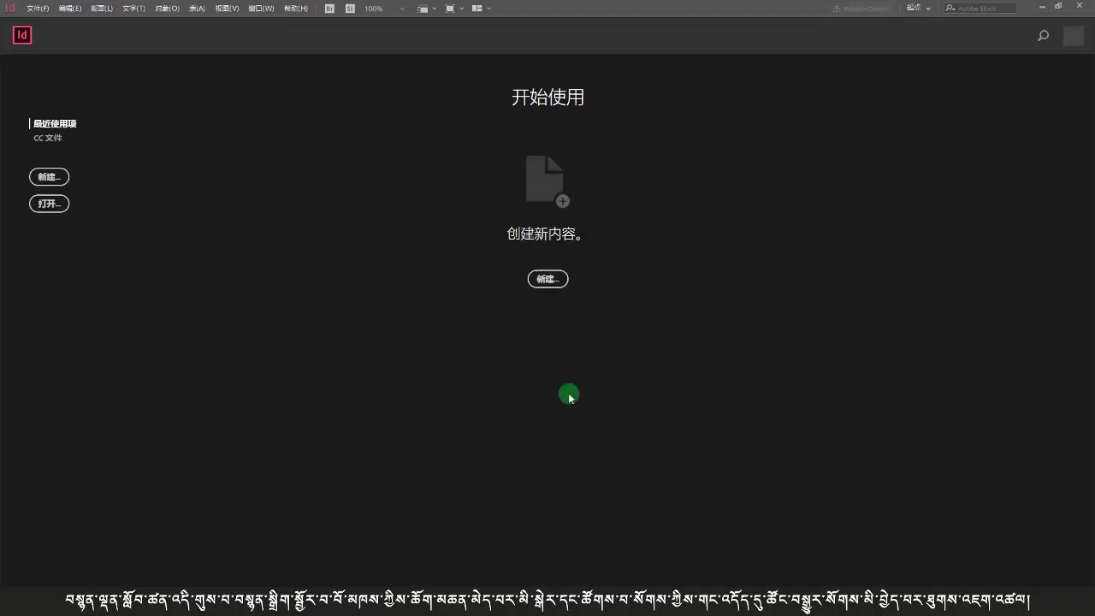
# Start a new print document from the A3 preset in landscape orientation and set its height to 9.9 cm.
pyautogui.click(552, 280)
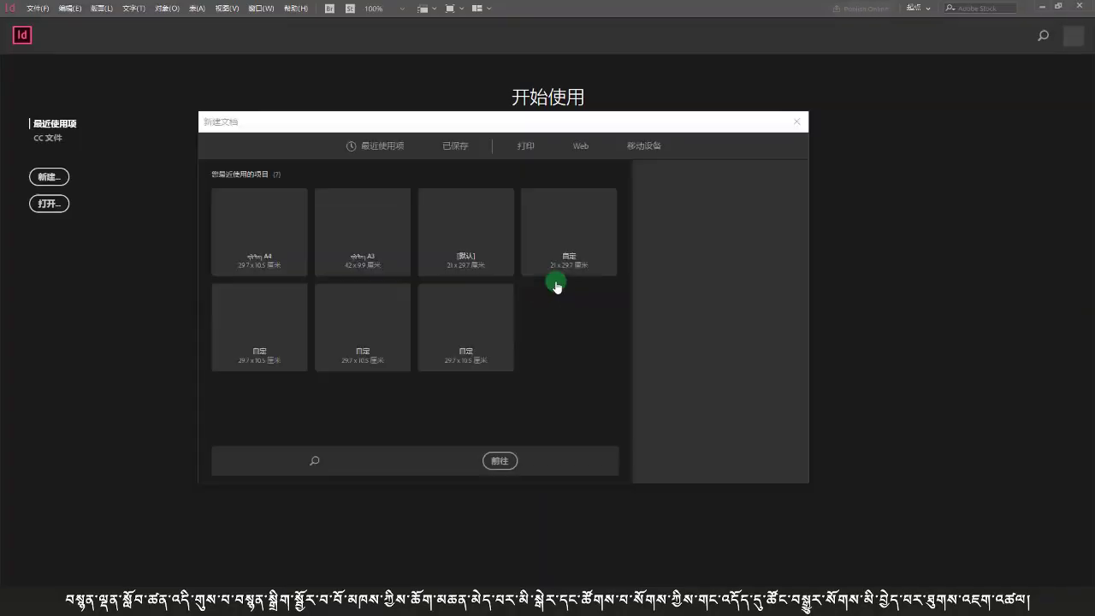
pyautogui.click(524, 145)
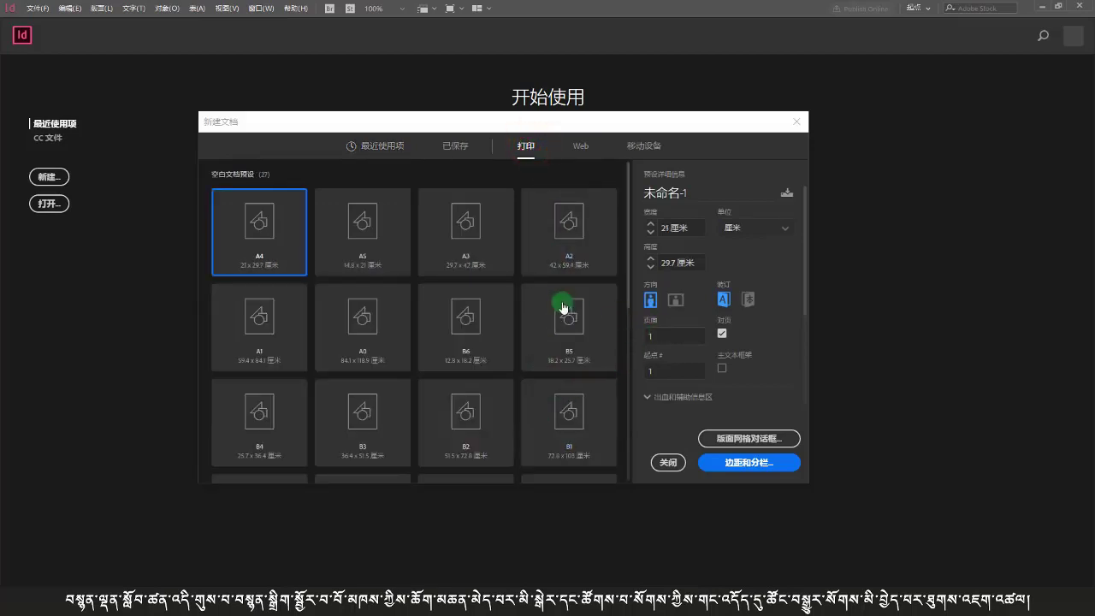
pyautogui.click(480, 250)
pyautogui.click(676, 299)
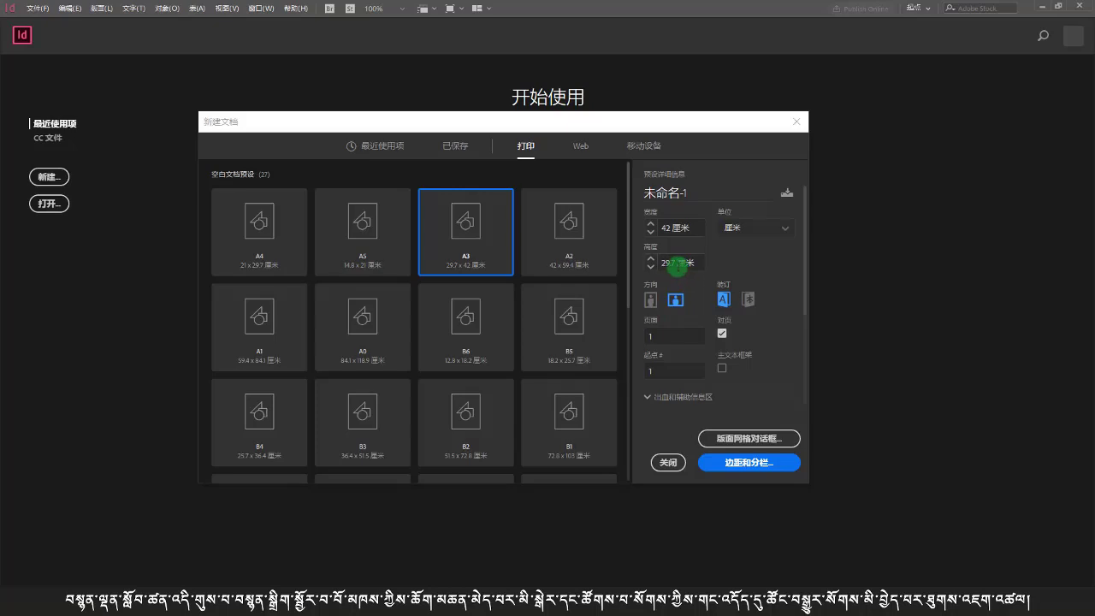
pyautogui.doubleClick(676, 263)
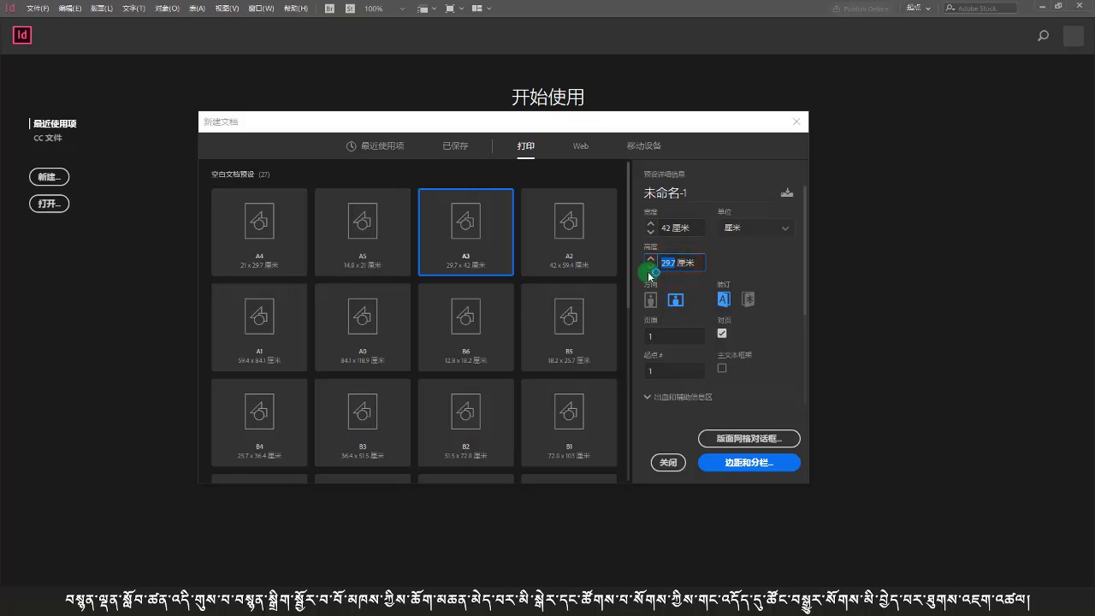
pyautogui.write('9.9')
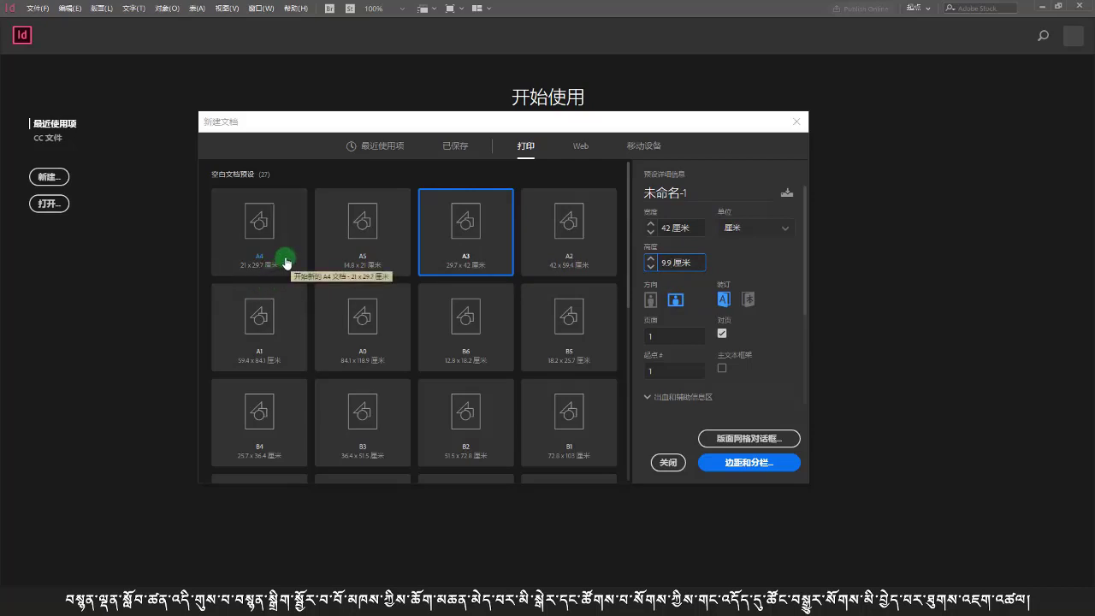
# Switch to the A4 print preset in landscape orientation and set the height to 10.5 cm.
pyautogui.click(258, 224)
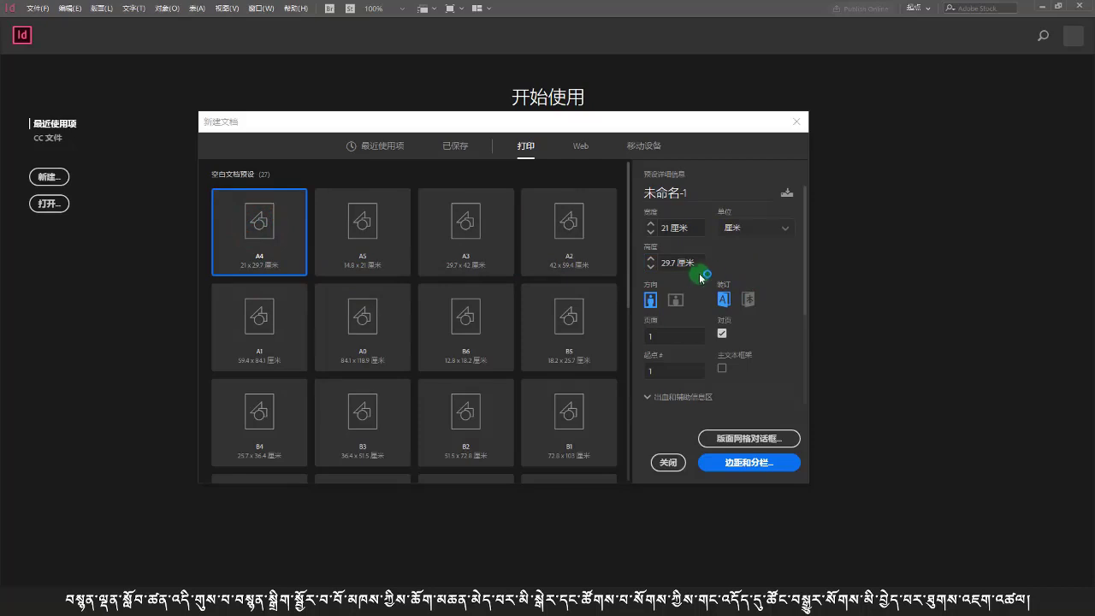
pyautogui.click(675, 296)
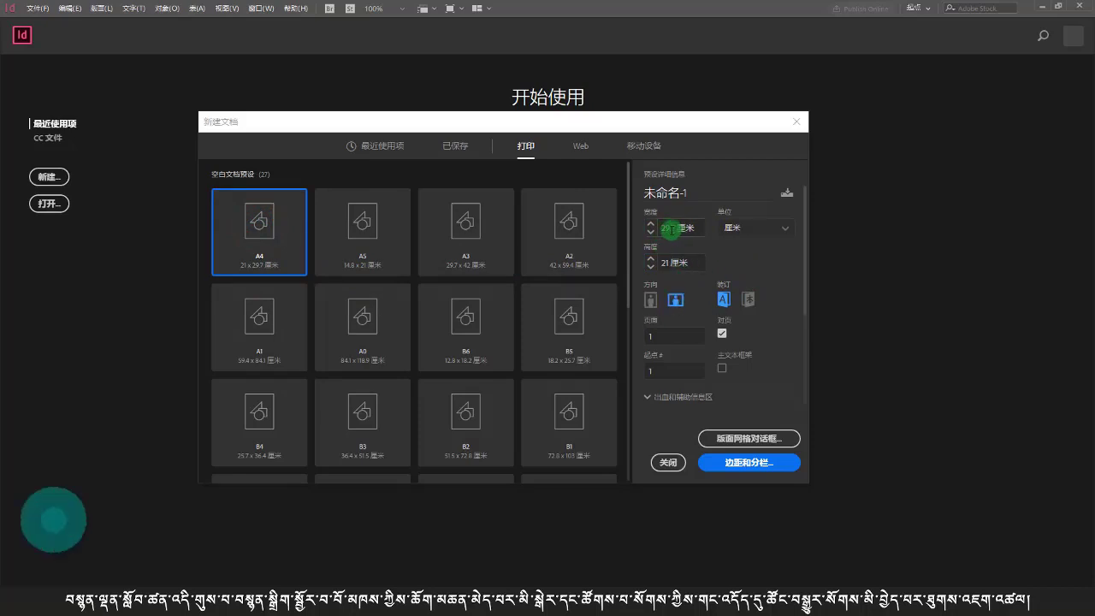
pyautogui.click(675, 230)
pyautogui.click(668, 264)
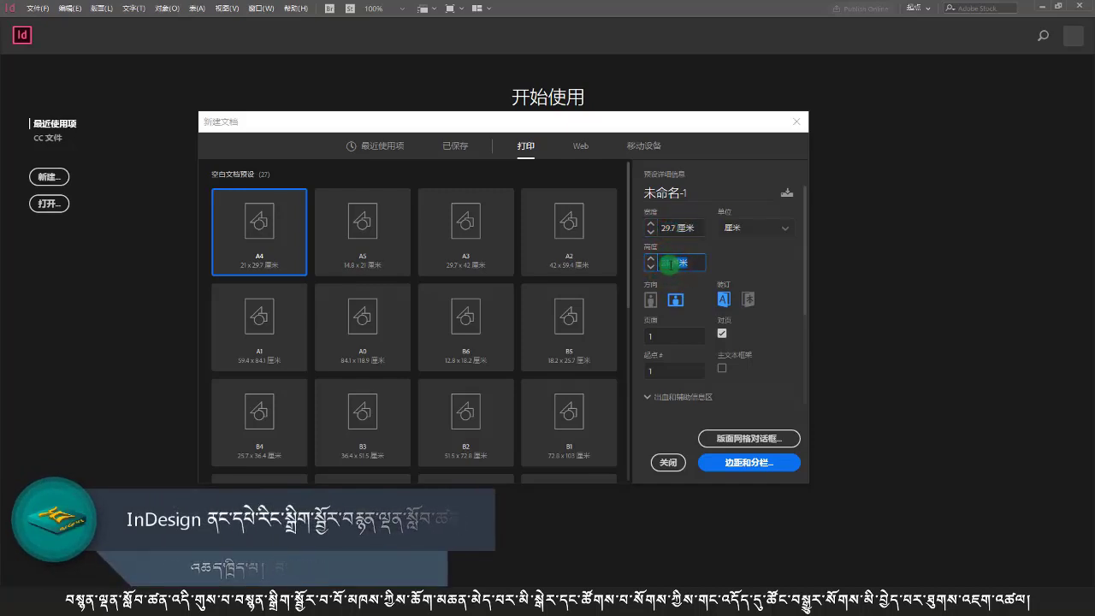
pyautogui.click(670, 264)
pyautogui.click(672, 263)
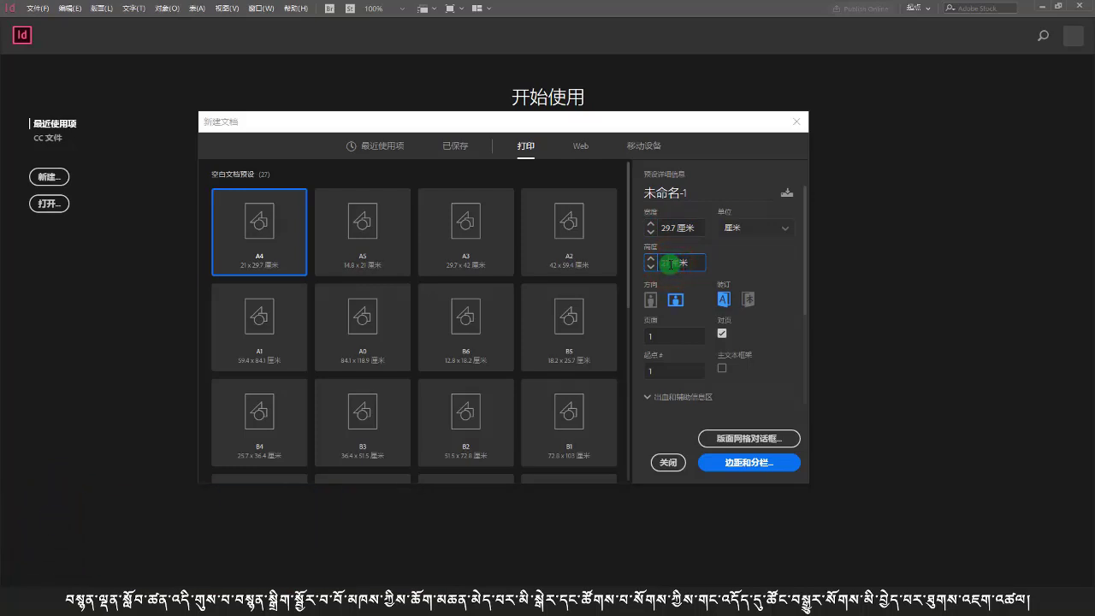
pyautogui.click(673, 263)
pyautogui.click(687, 267)
# Save the current document settings as a preset named "དཔེ་རིང། 01".
pyautogui.click(787, 196)
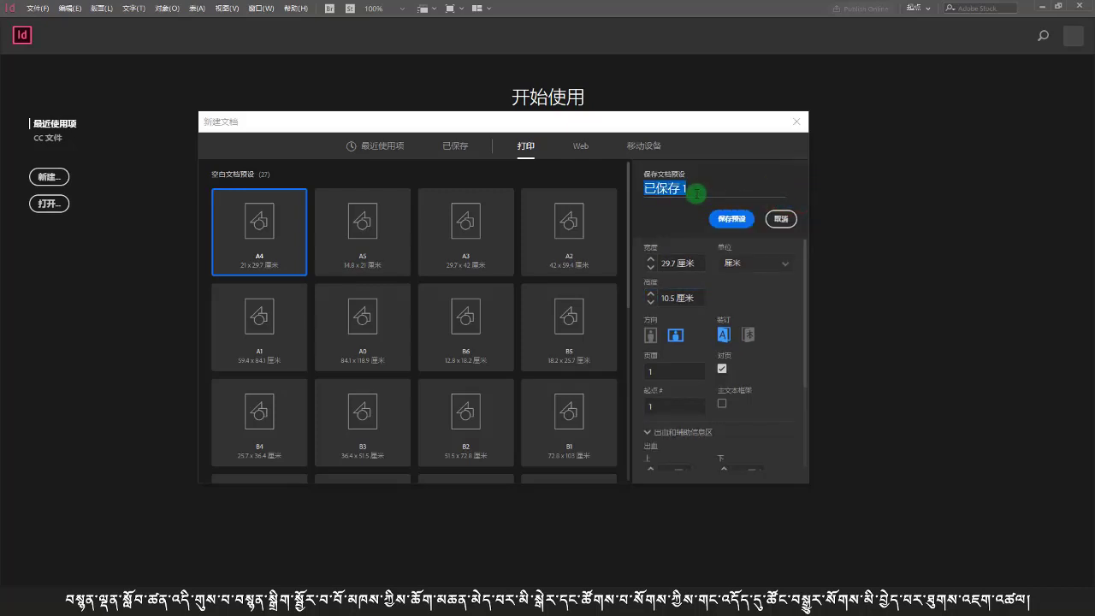
pyautogui.write('དཔེ་དེབ། 01')
pyautogui.click(727, 220)
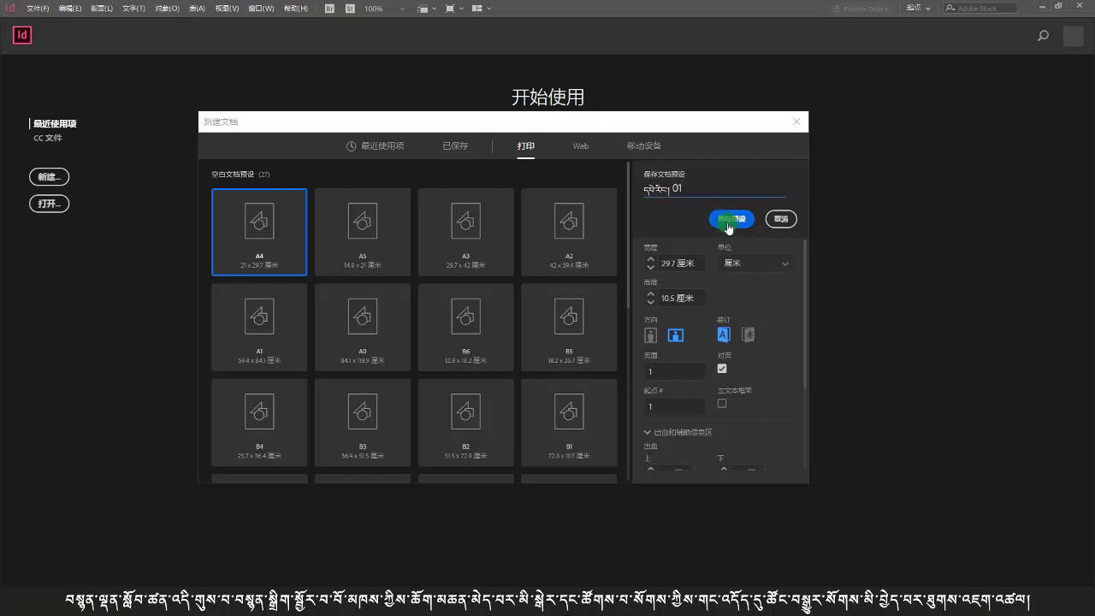
pyautogui.click(731, 224)
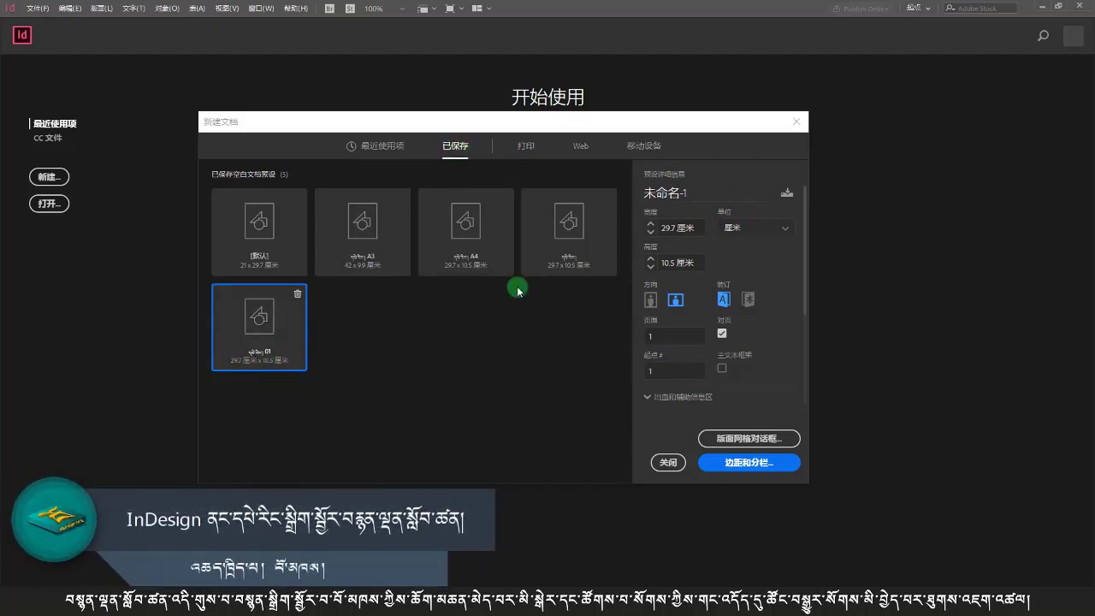
# Delete the unnumbered 29.7 x 10.5 cm preset and the "དཔེ་རིང། 01" preset from the saved presets.
pyautogui.click(570, 248)
pyautogui.click(606, 199)
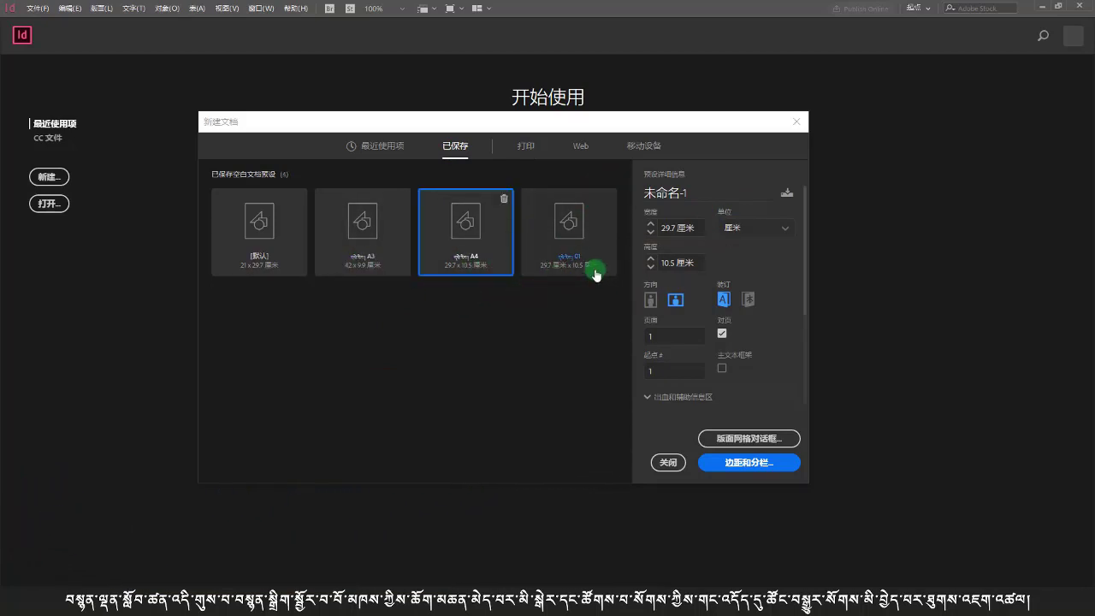
pyautogui.click(587, 221)
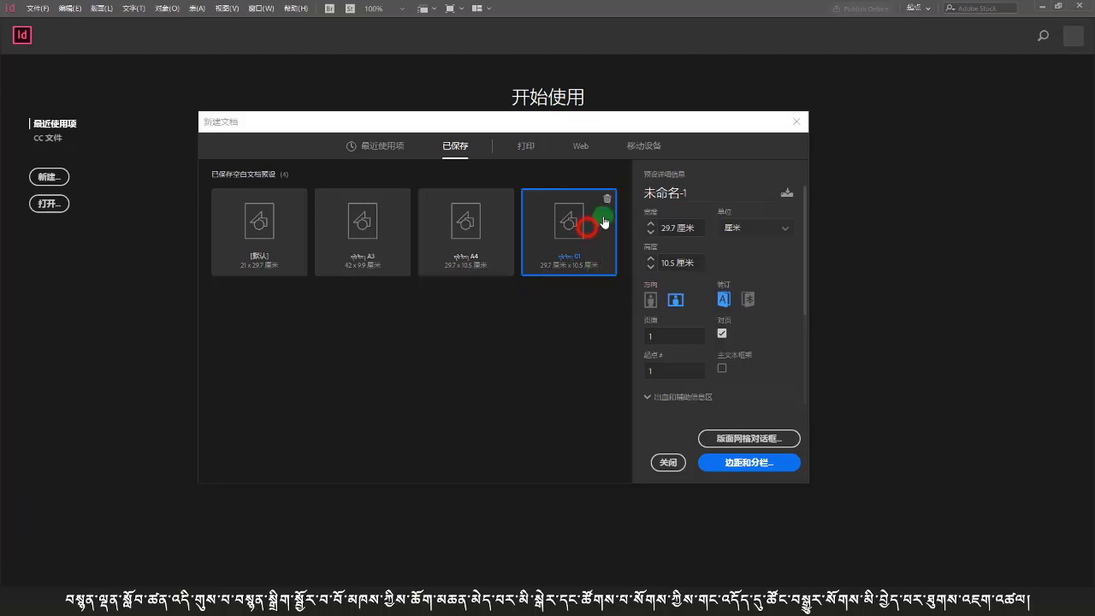
pyautogui.click(607, 200)
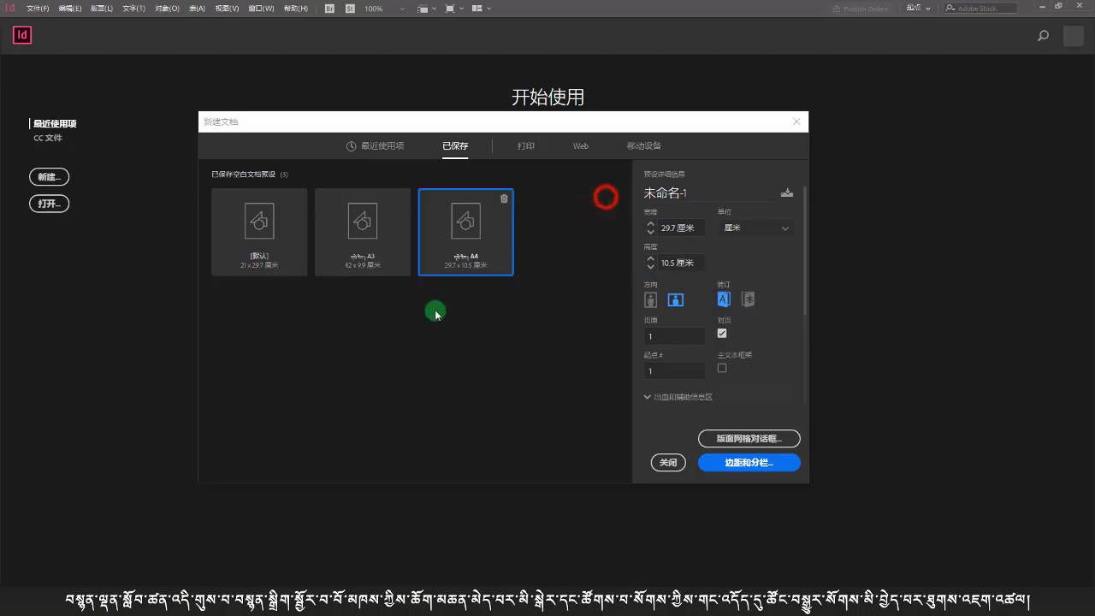
# Create a document from the saved 29.7 x 10.5 cm A4 preset, accepting 2 cm margins on all sides and one column.
pyautogui.click(462, 242)
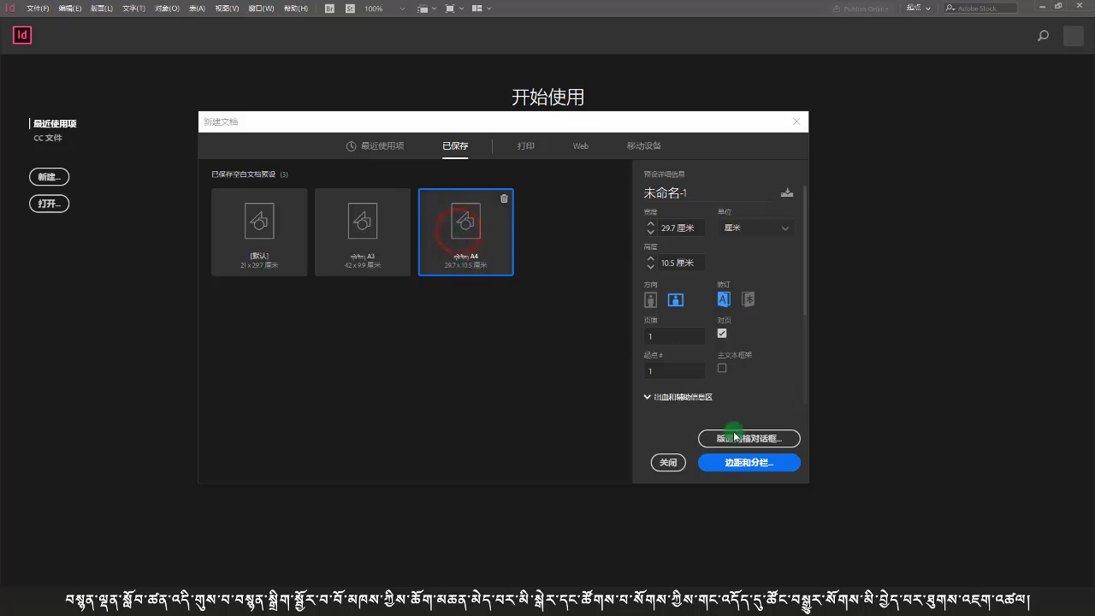
pyautogui.click(749, 462)
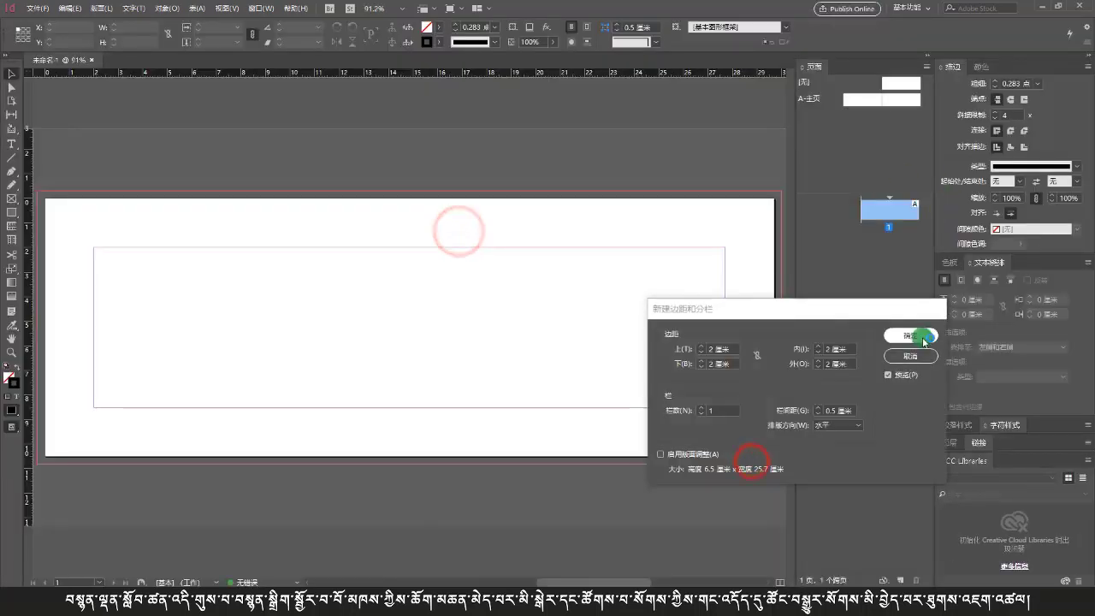
pyautogui.moveTo(787, 313); pyautogui.dragTo(490, 242)
pyautogui.click(421, 274)
pyautogui.click(379, 239)
pyautogui.click(419, 284)
pyautogui.click(392, 231)
pyautogui.click(409, 287)
pyautogui.click(398, 273)
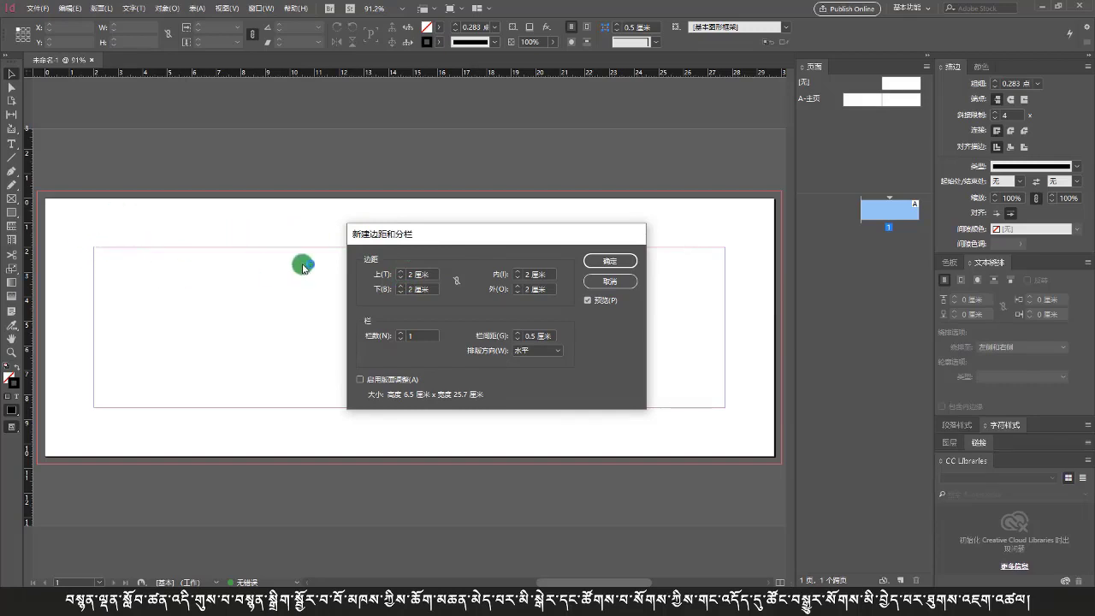
pyautogui.click(403, 277)
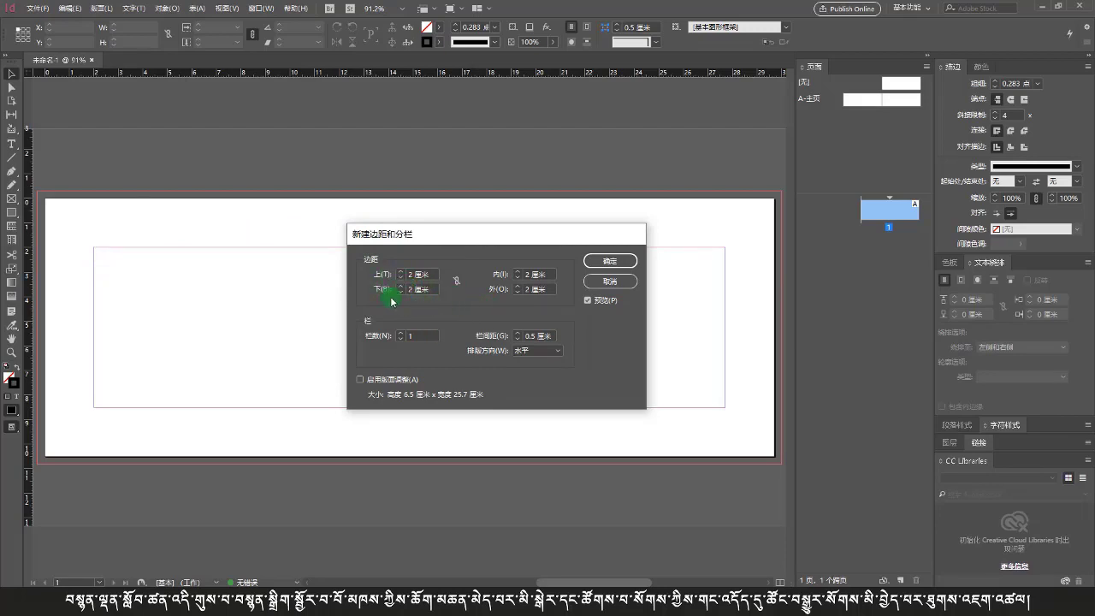
pyautogui.click(609, 261)
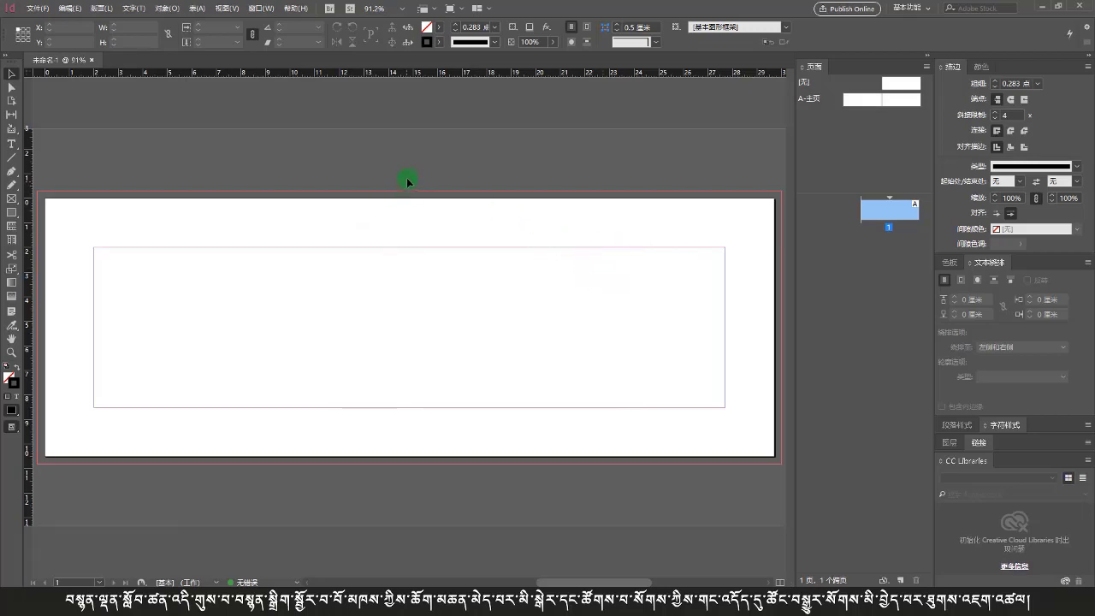
# Create a second document from the saved 42 x 9.9 cm A3 preset with its default margins, and return to the first document.
pyautogui.hotkey('ctrl', 'n')
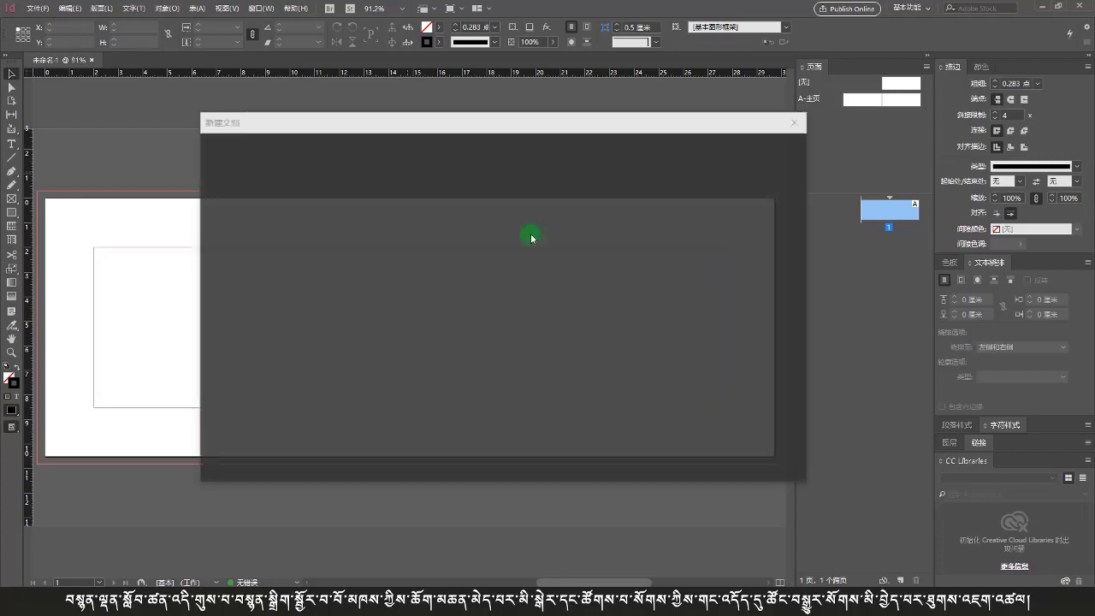
pyautogui.click(455, 147)
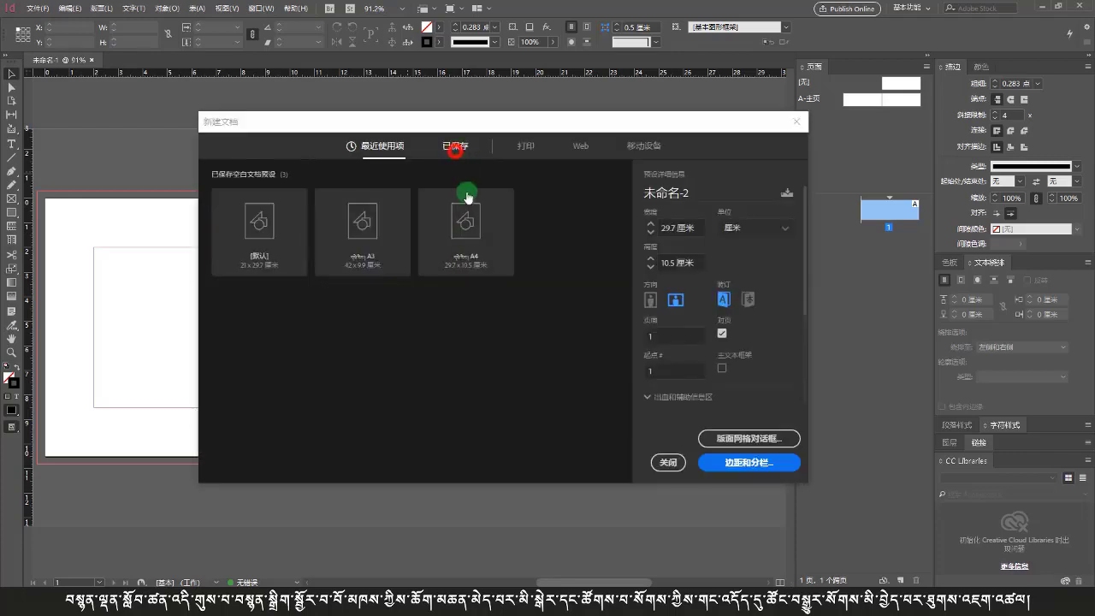
pyautogui.click(370, 245)
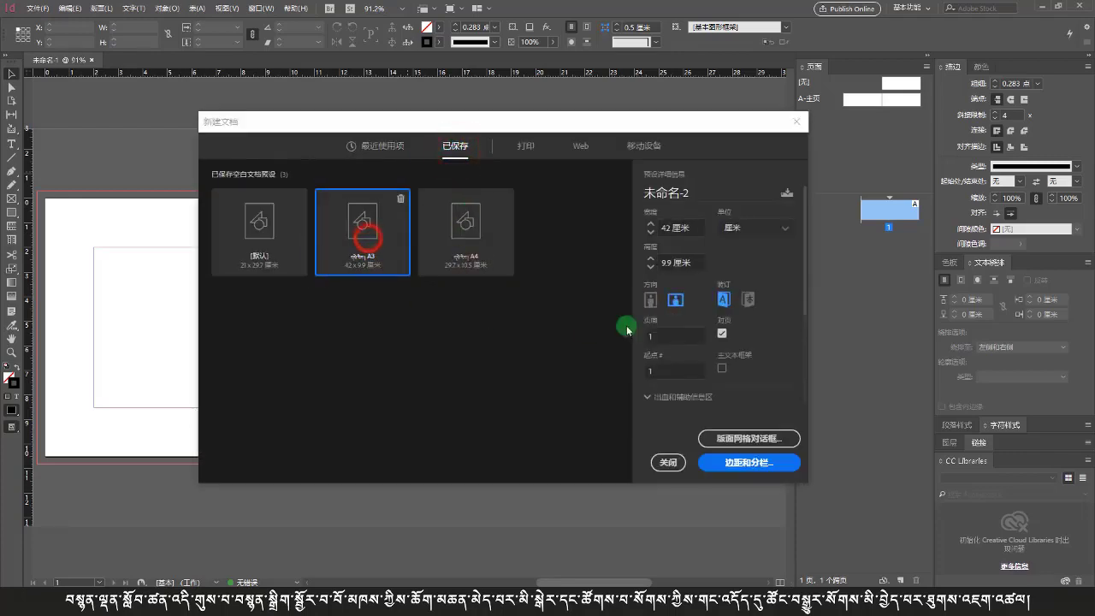
pyautogui.click(671, 266)
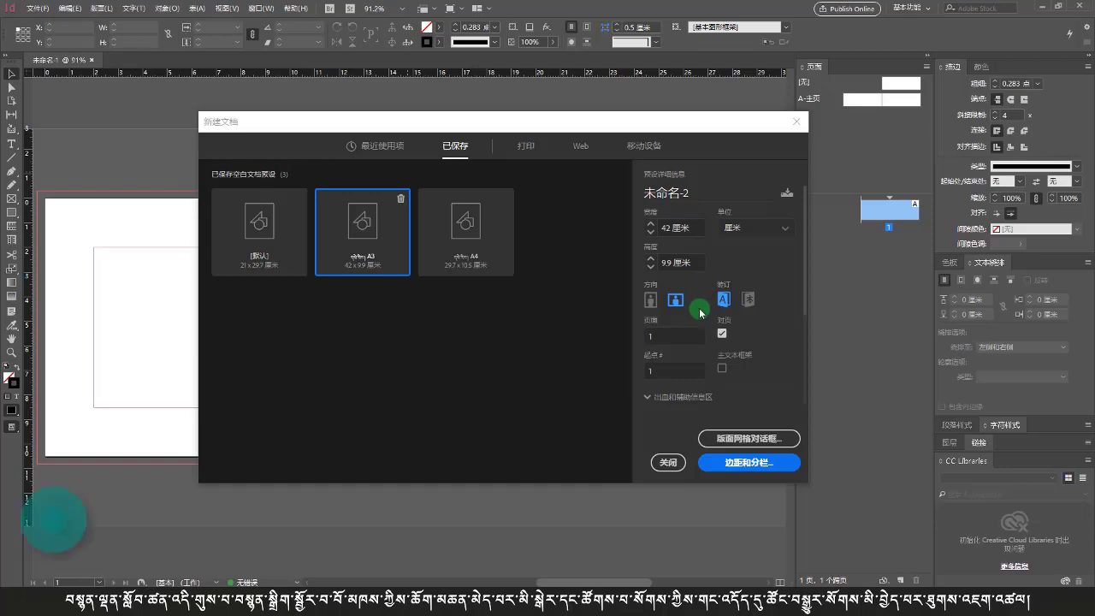
pyautogui.click(740, 466)
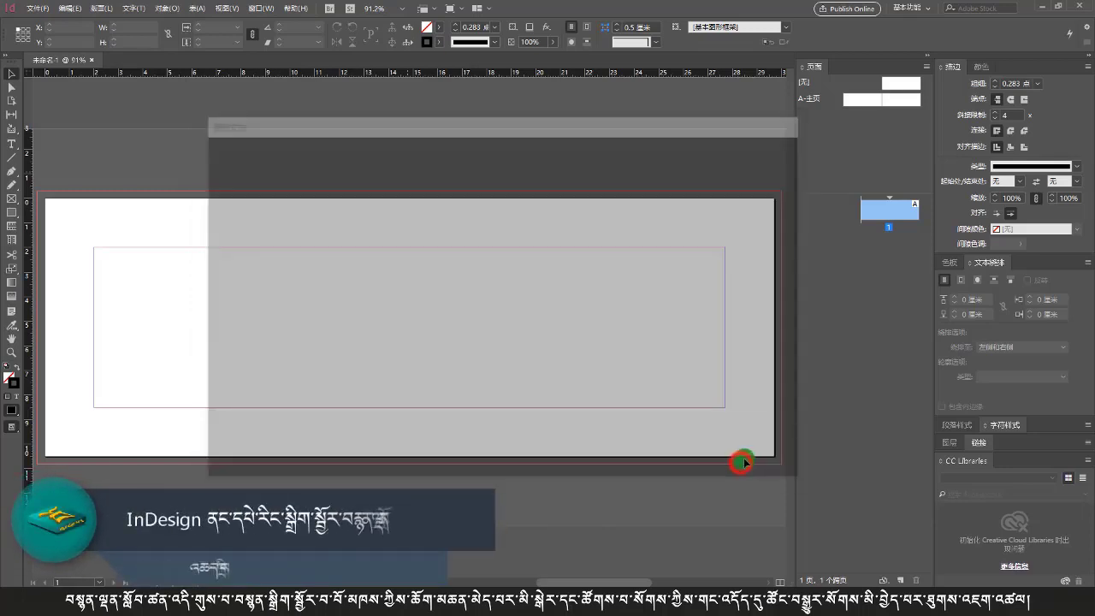
pyautogui.click(609, 261)
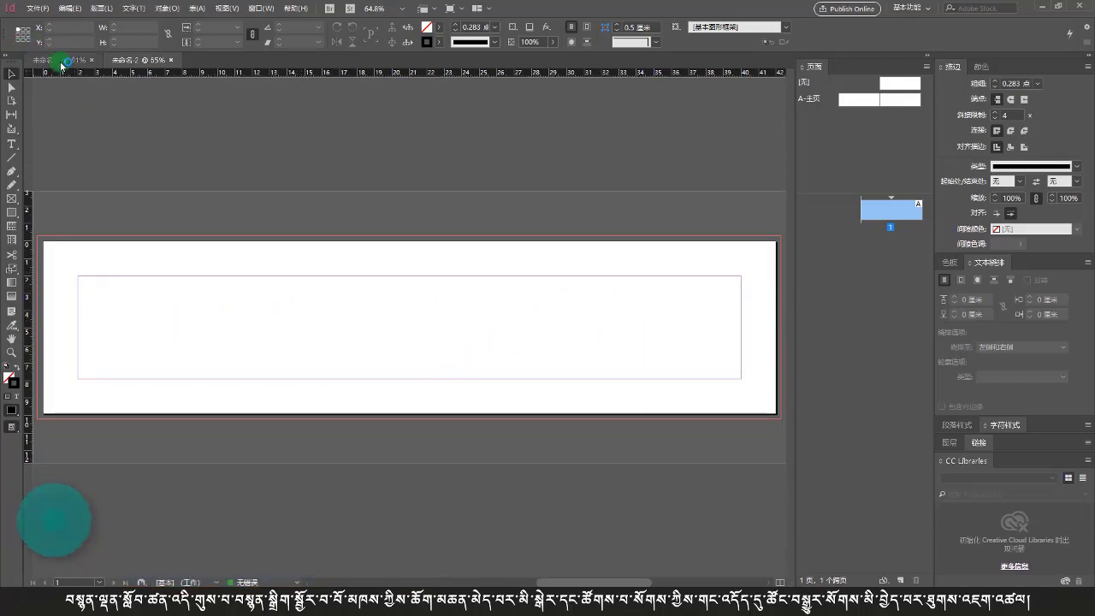
pyautogui.click(53, 60)
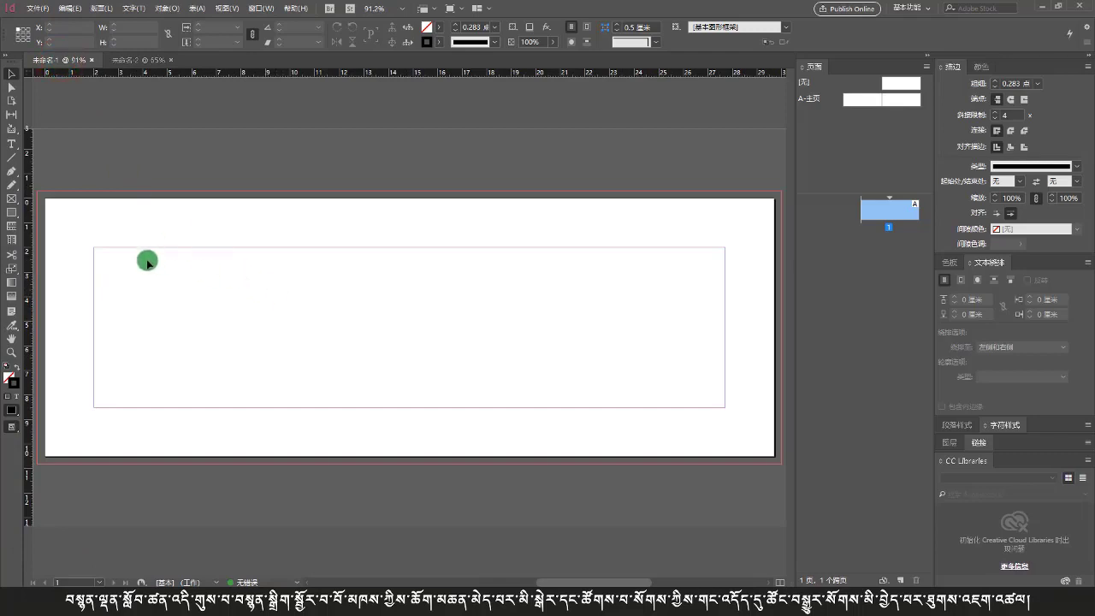